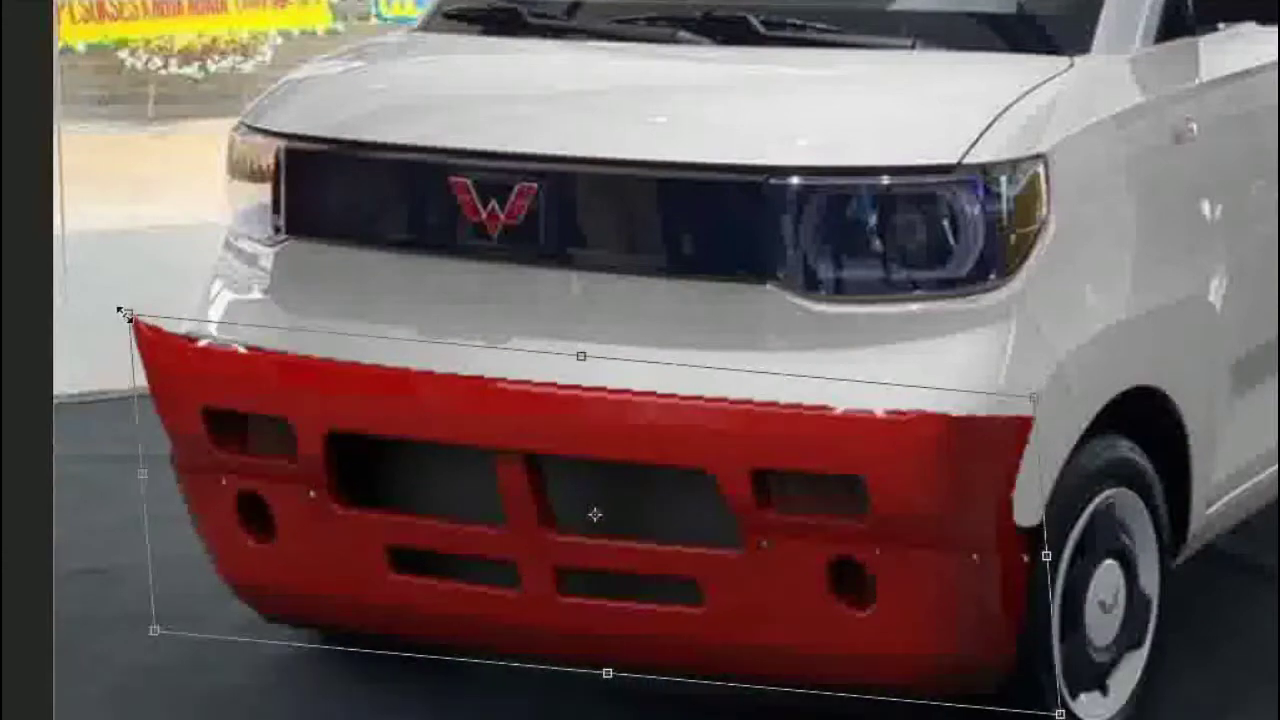
- Stretch the red bumper's corner over the car's lower front and commit the transform
drag(125, 314, 1025, 410)
key(Return)
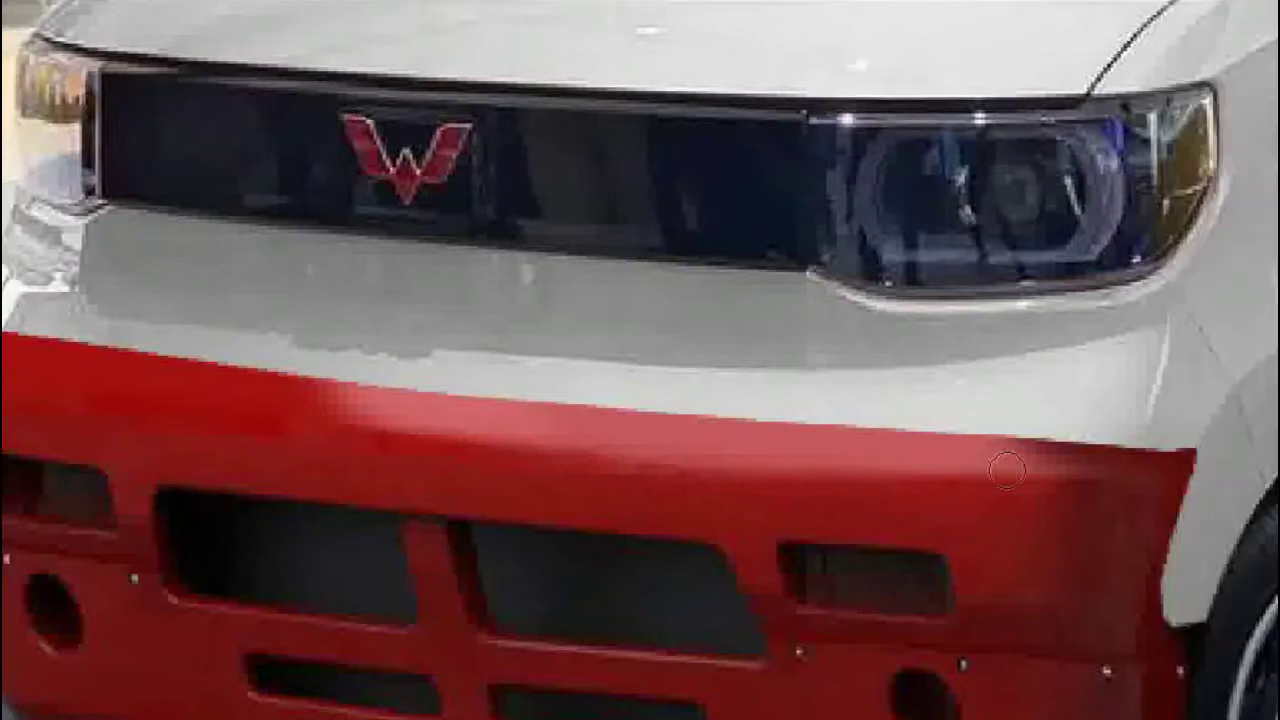
- Put the red bumper back into Free Transform to resize it again
key(ctrl+t)
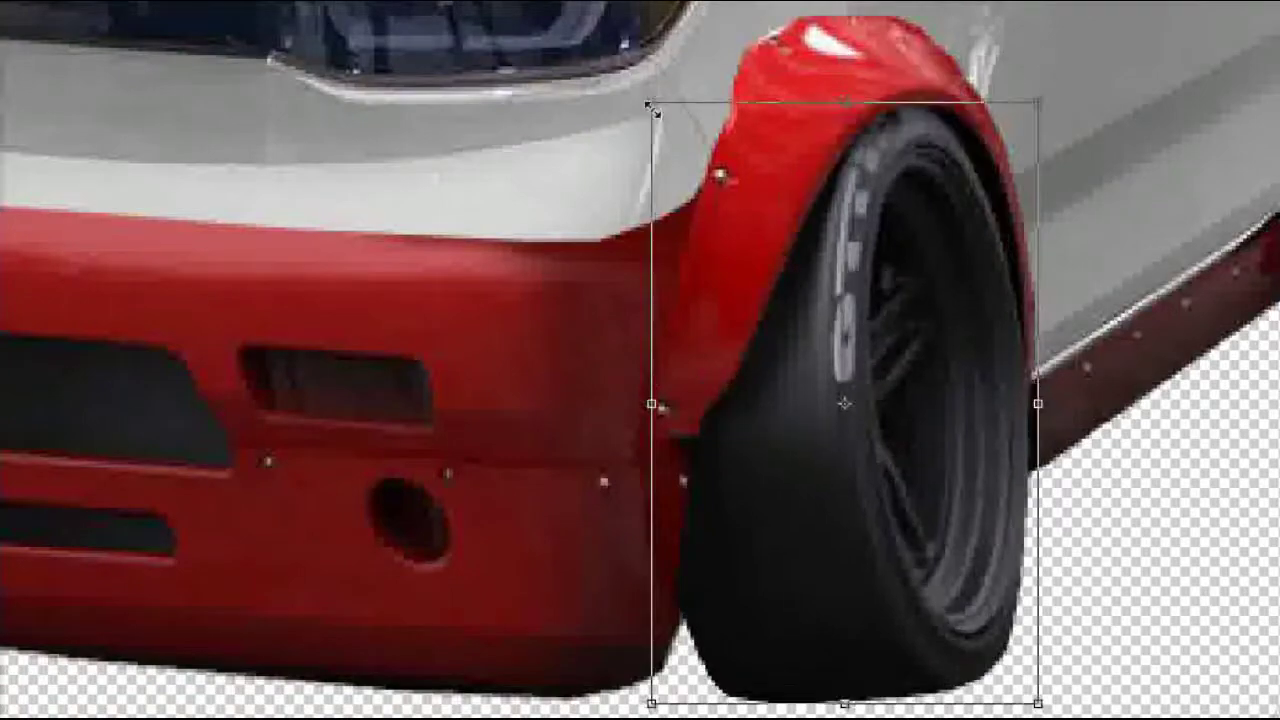
- Scale the front wheel piece so it fills the wheel arch
drag(1030, 100, 1038, 12)
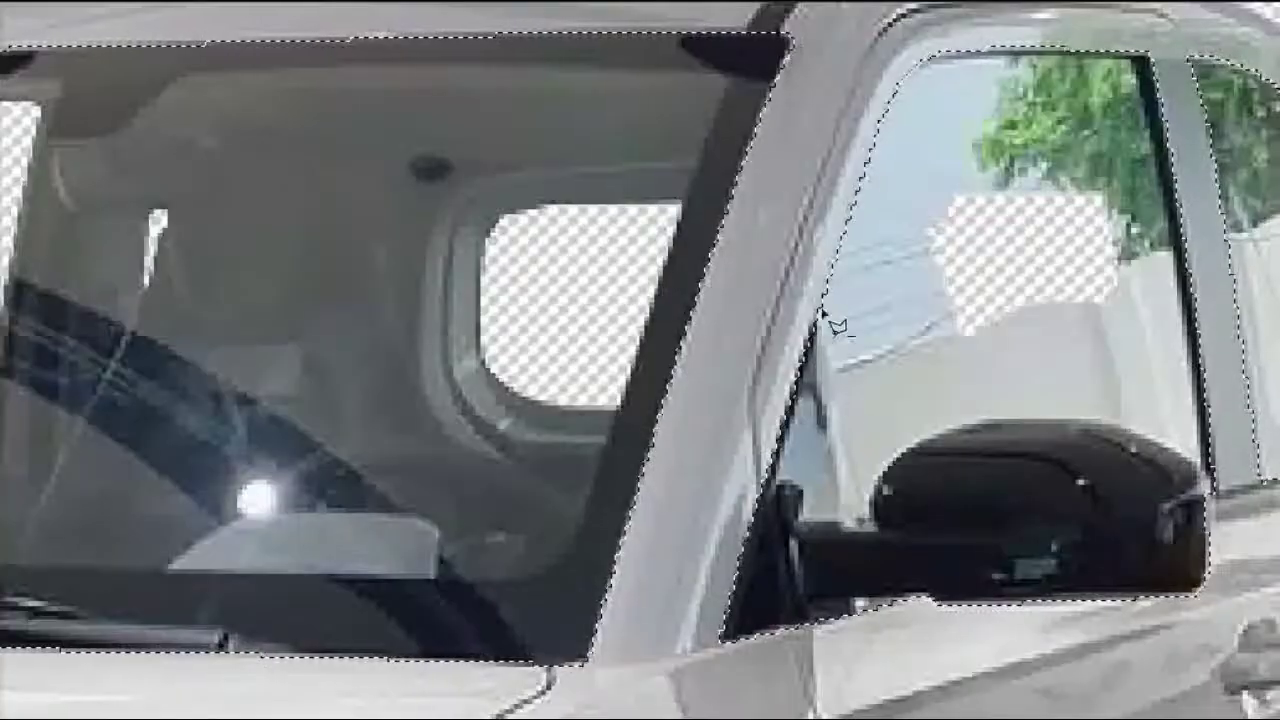
- Select the windshield and side windows, past the mirror, and bring up Levels to darken them
drag(836, 327, 897, 497)
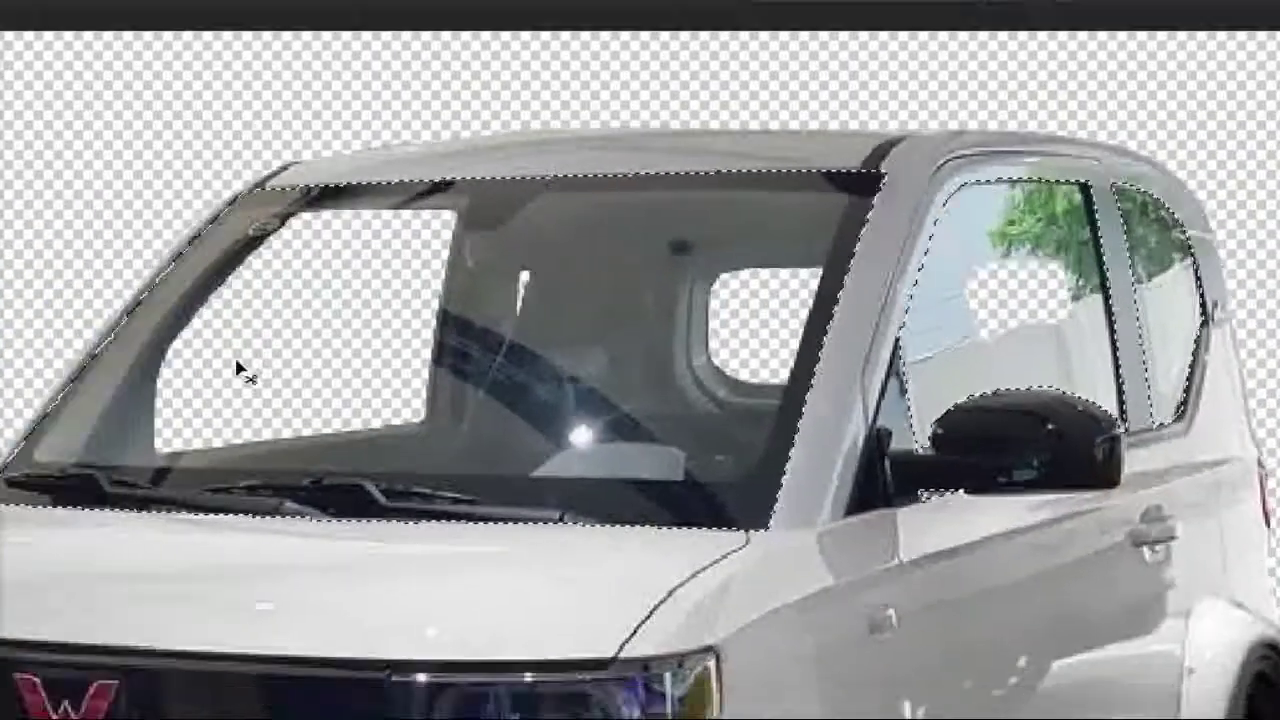
drag(30, 550, 450, 630)
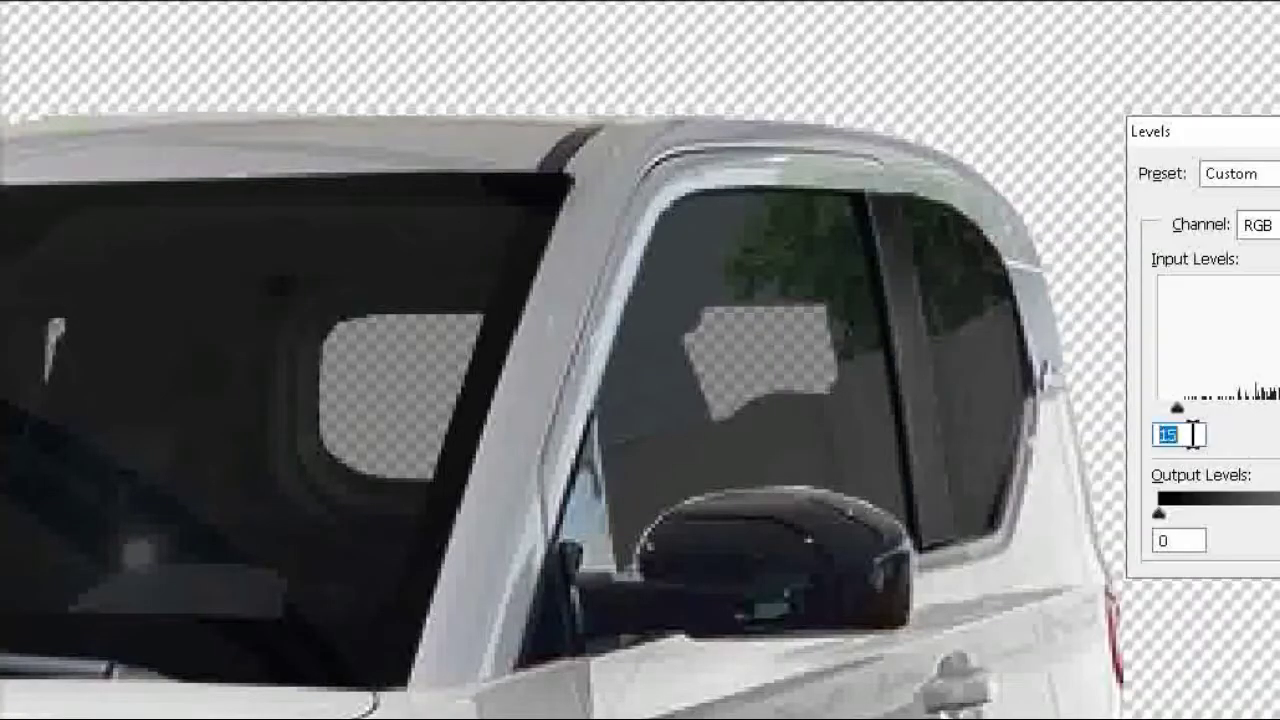
key(ctrl+l)
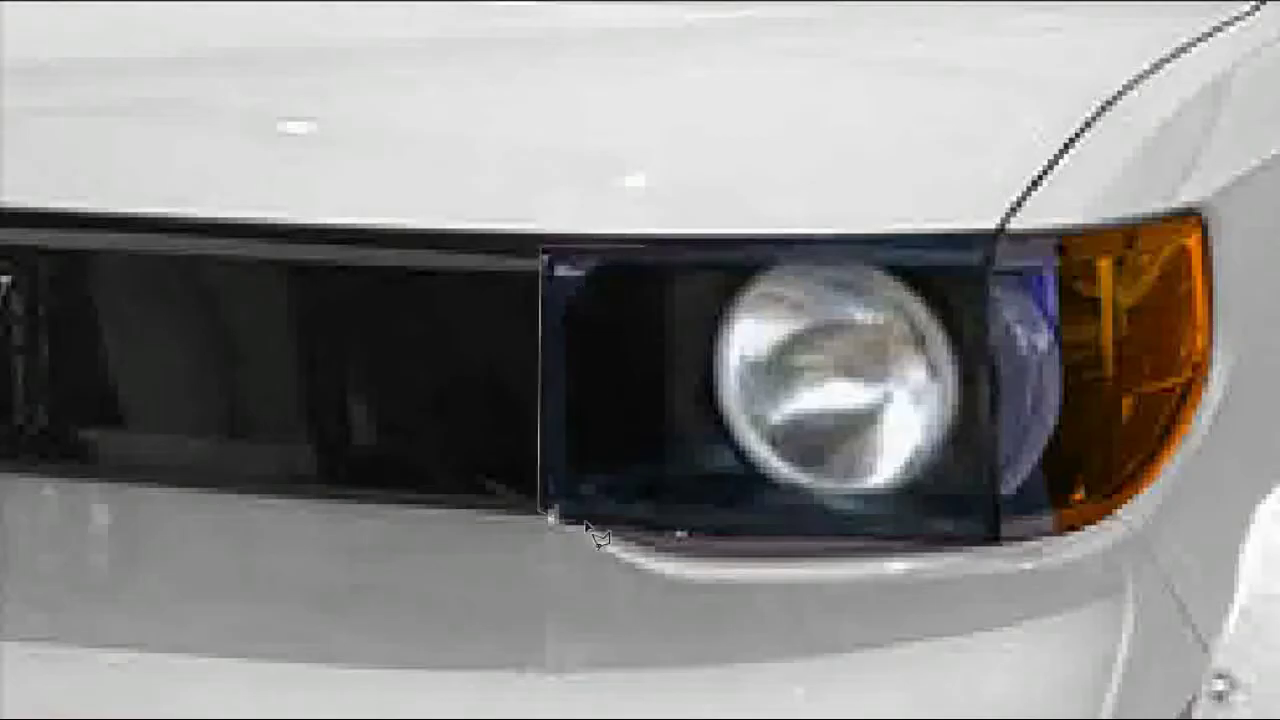
- Close the brush hardness settings before blending the round headlight edges
key(Return)
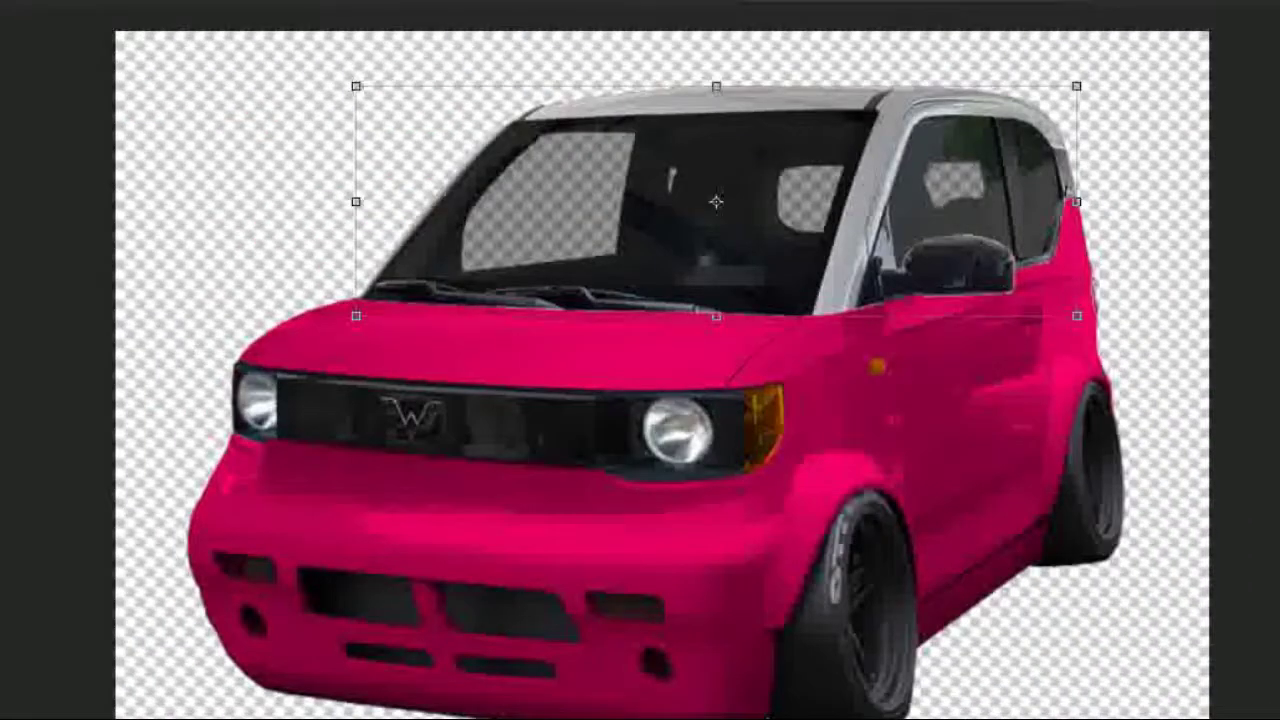
- Bring up Hue/Saturation (Ctrl+U) to recolour the car body
key(ctrl+u)
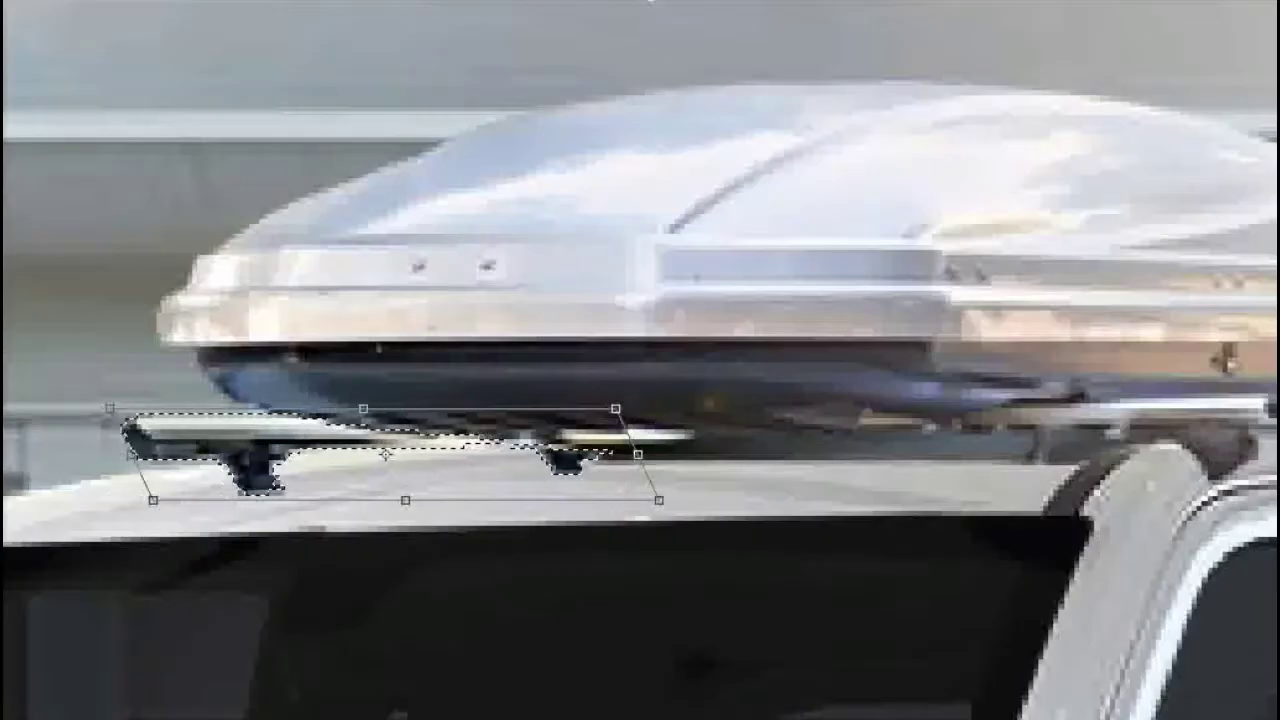
- Widen the roof rack bar piece across the roof and apply the transform
mouse_move(638, 454)
mouse_down()
mouse_move(672, 455)
mouse_move(423, 449)
mouse_up()
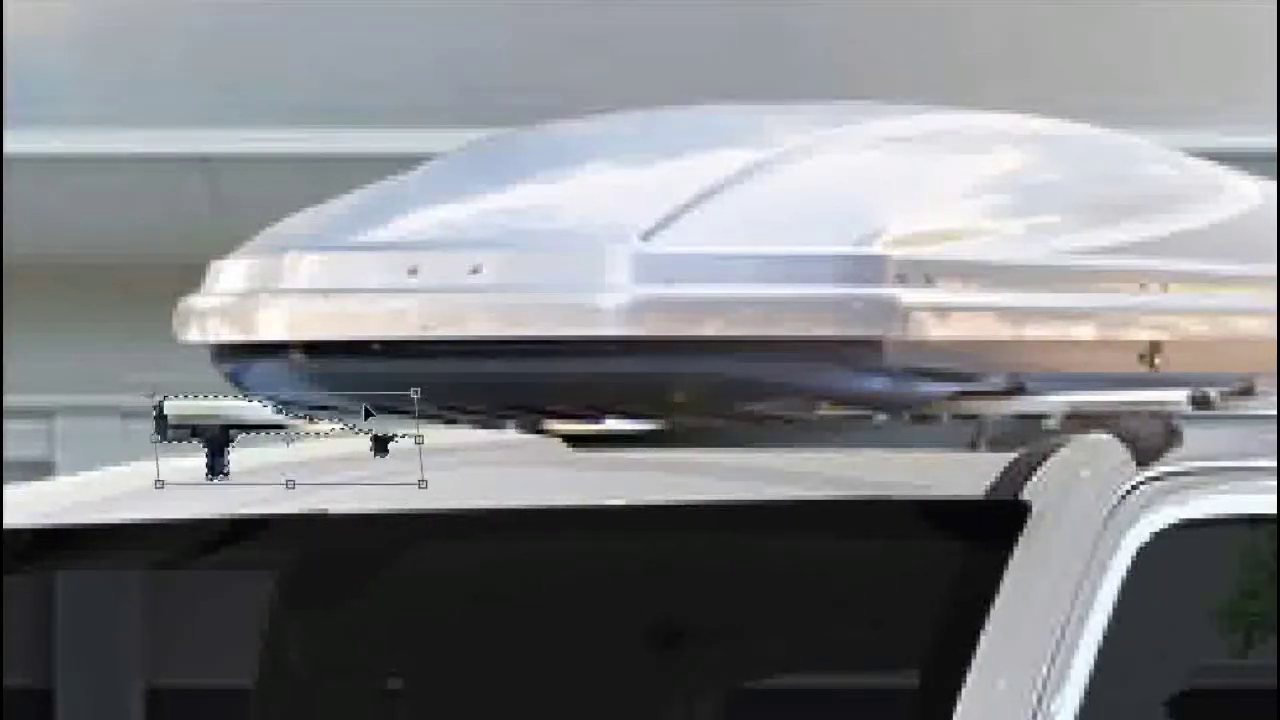
key(Return)
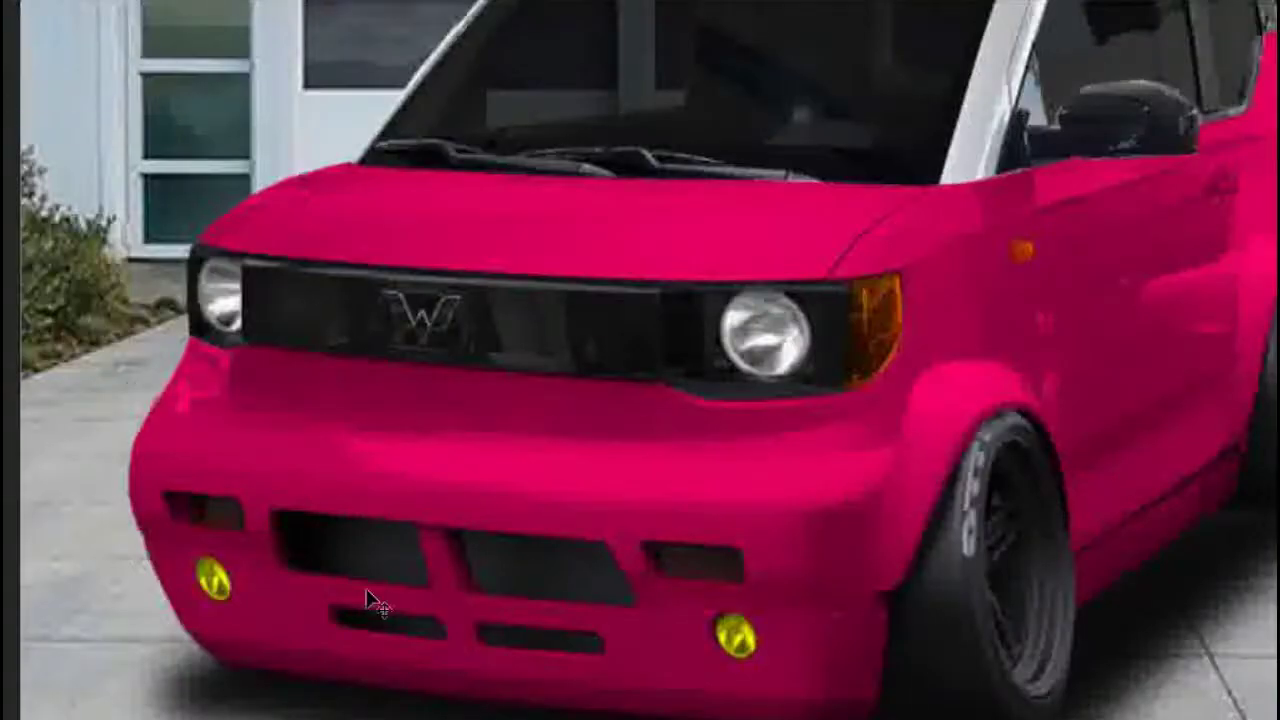
- Darken the bumper's grille openings
drag(1230, 222, 1190, 228)
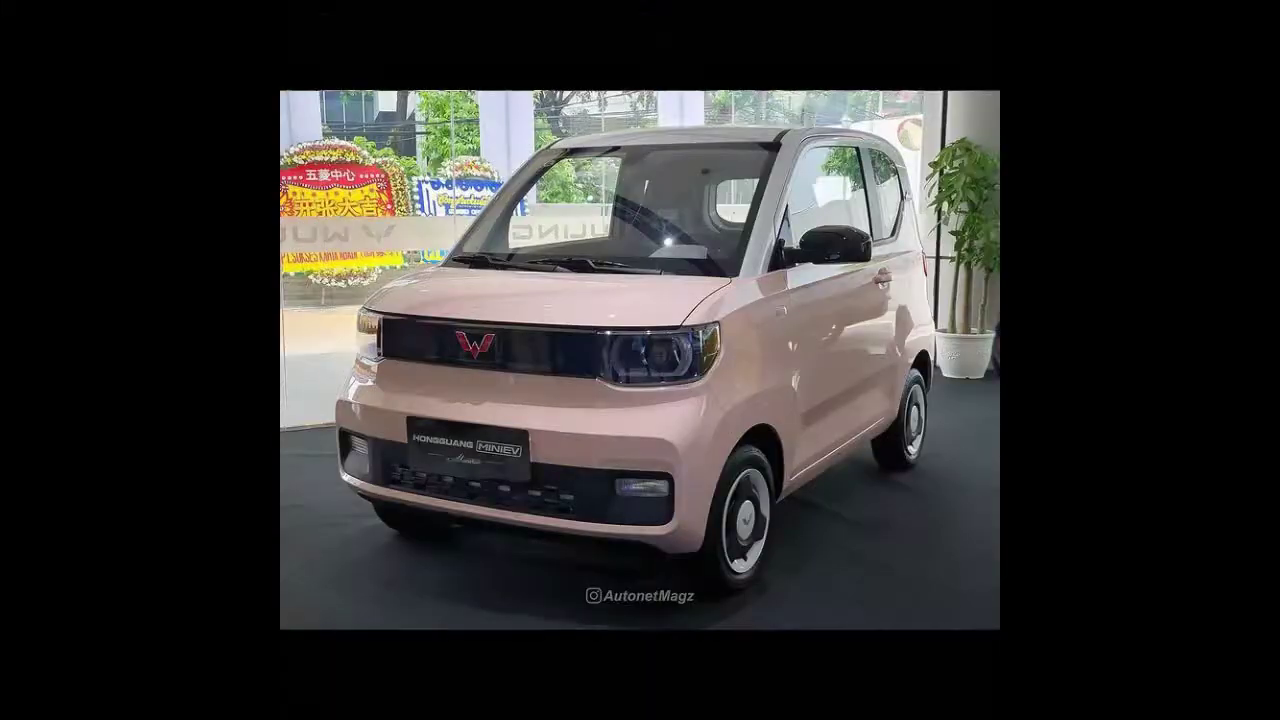